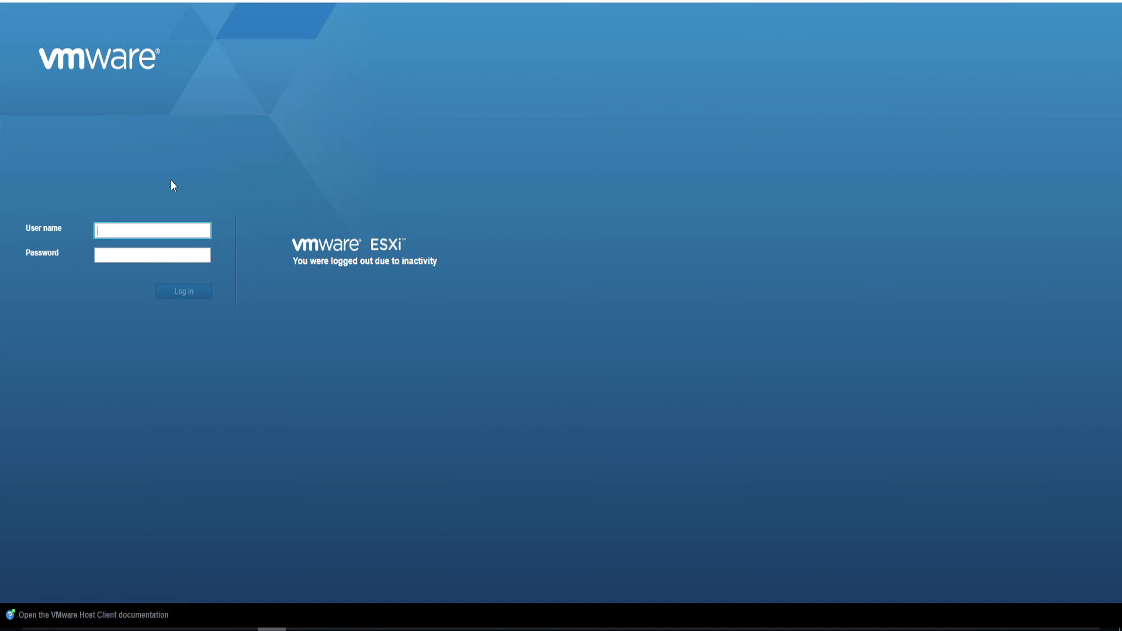
Log back into the ESXi host as root with the saved user name and the account password
left_click(153, 230)
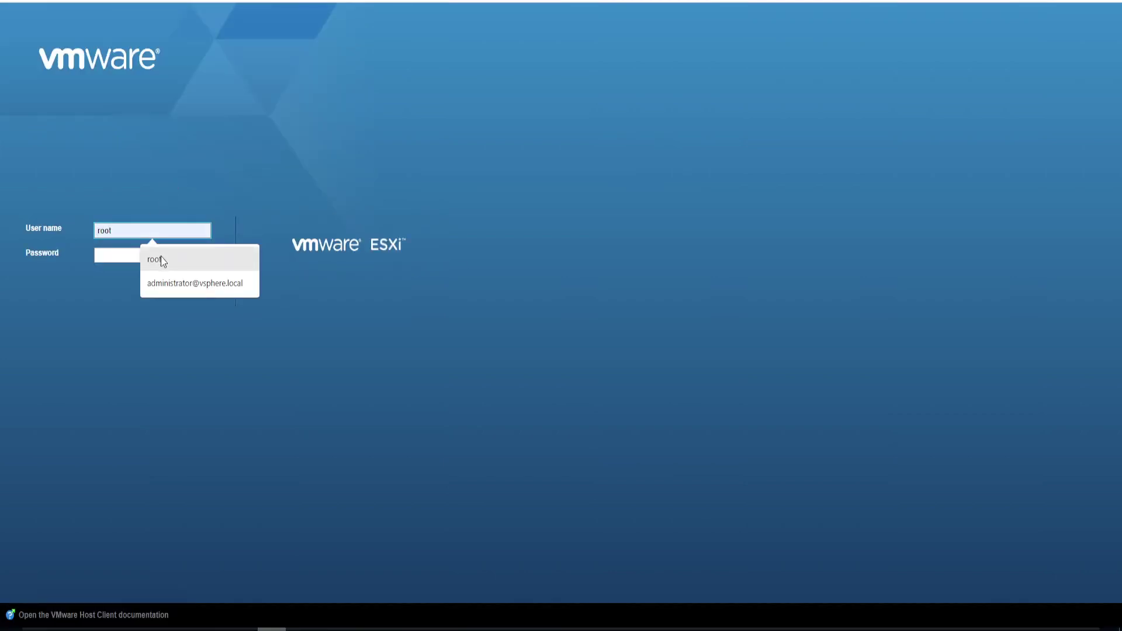
left_click(154, 260)
left_click(112, 258)
type("••••••")
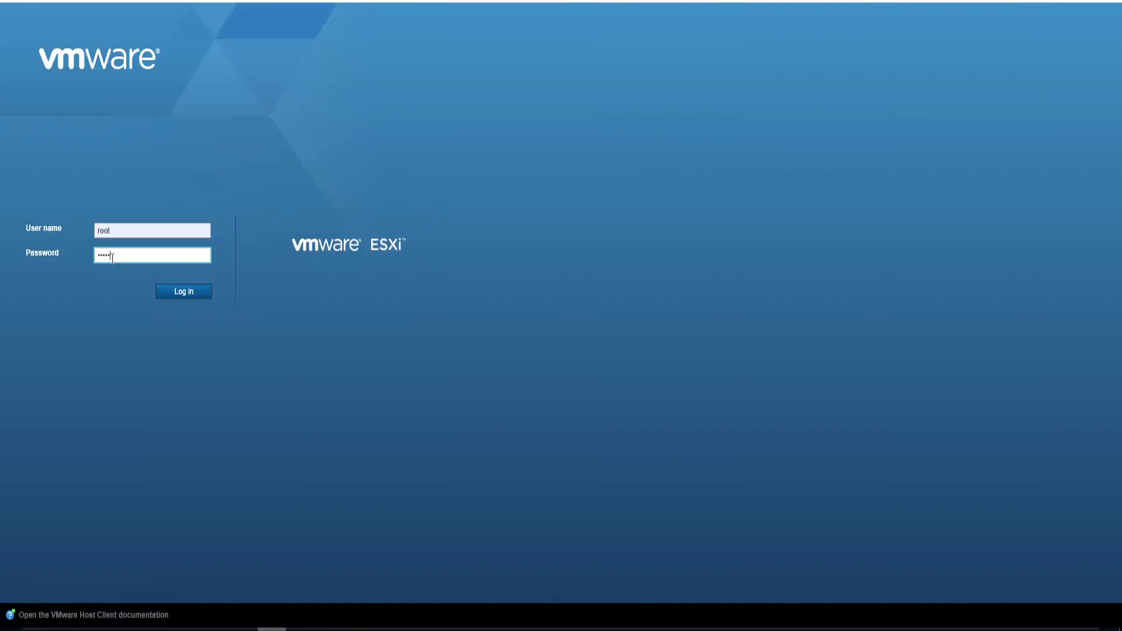
key("Return")
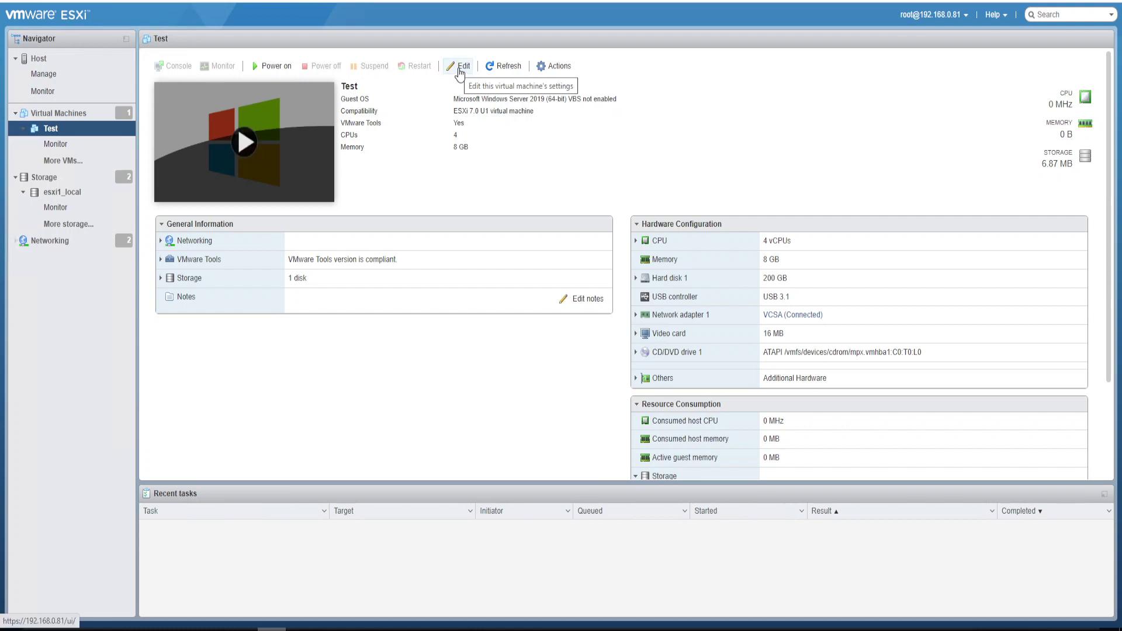
Expand Test's Hard disk 1 to reveal its 200 GB thin-provisioned capacity
left_click(635, 278)
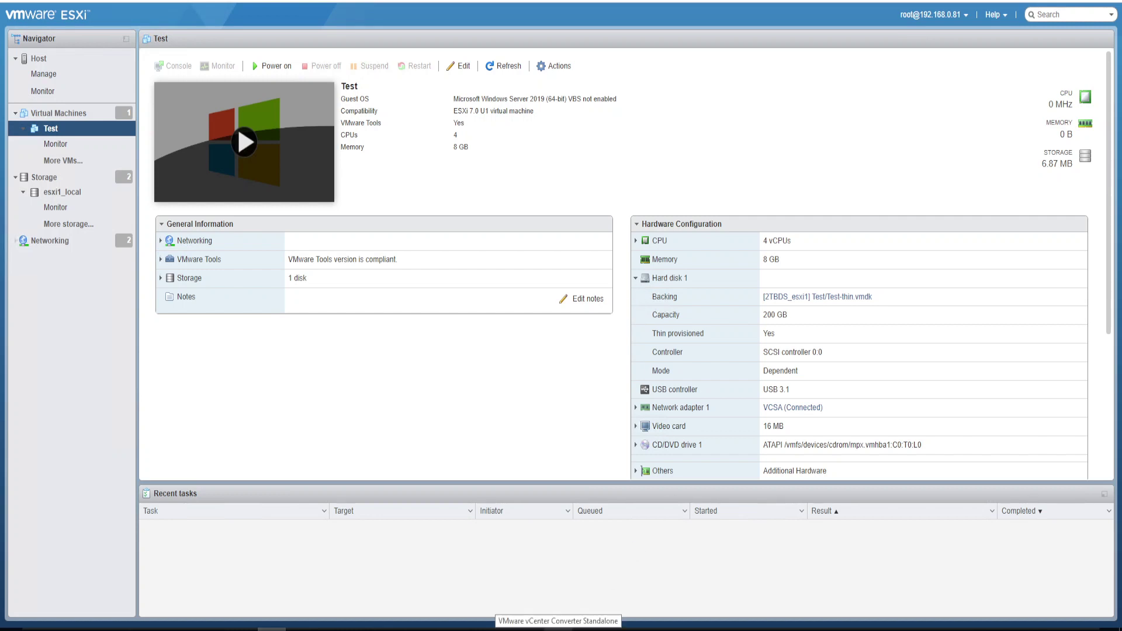
Set the source to a VMware Infrastructure virtual machine on server 192.168.0.81 and connect
left_click(557, 628)
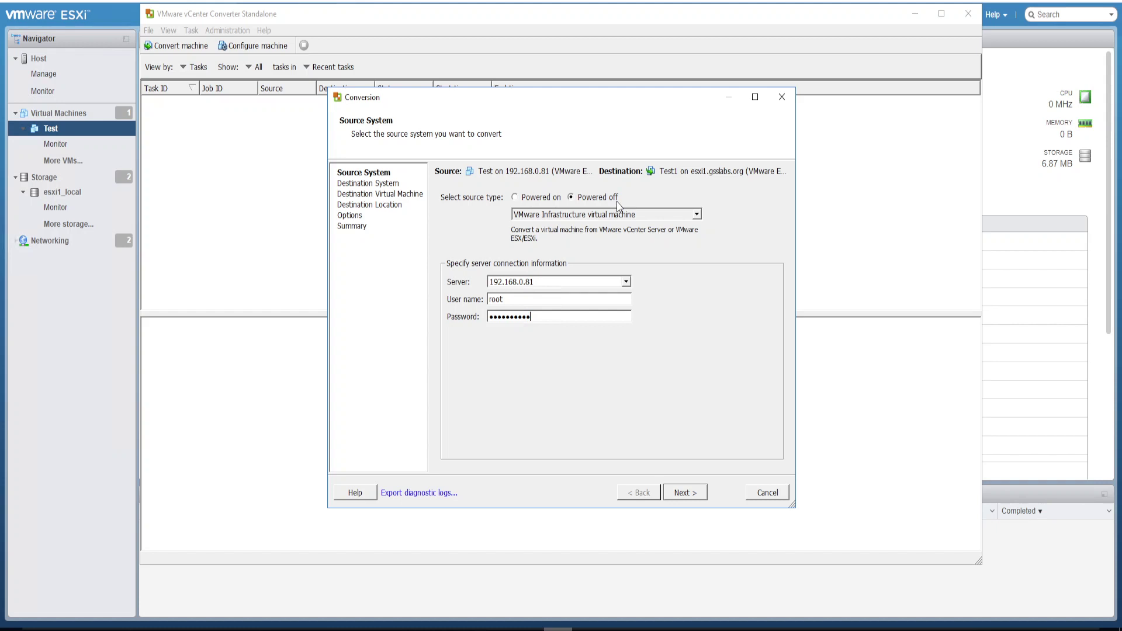
left_click(616, 218)
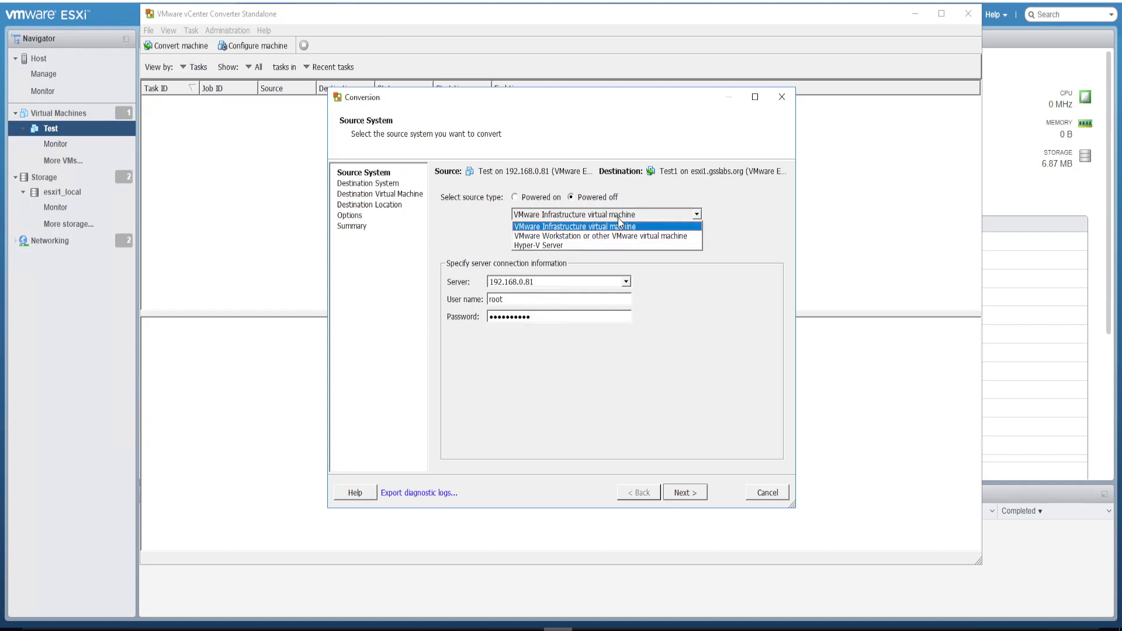
left_click(610, 227)
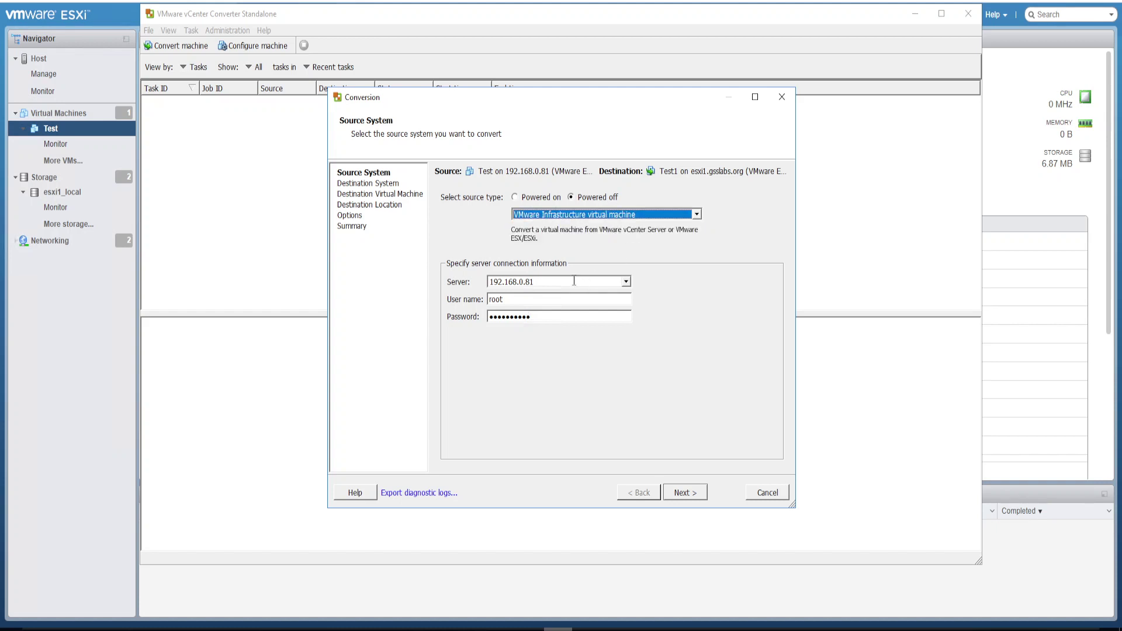
left_click_drag(552, 282, 488, 283)
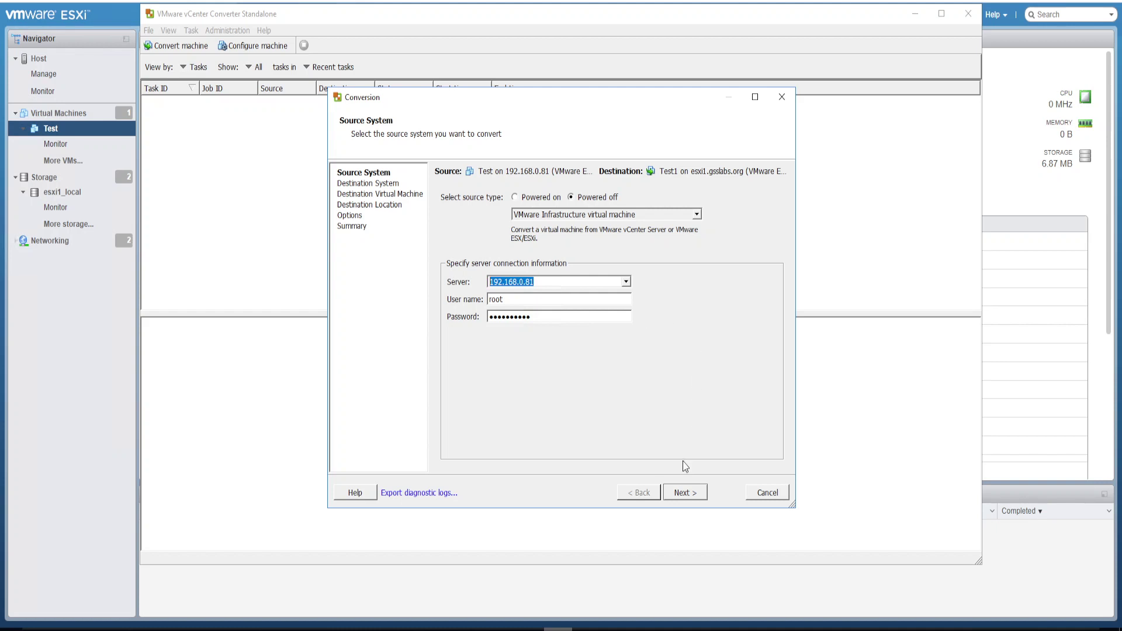
left_click(682, 492)
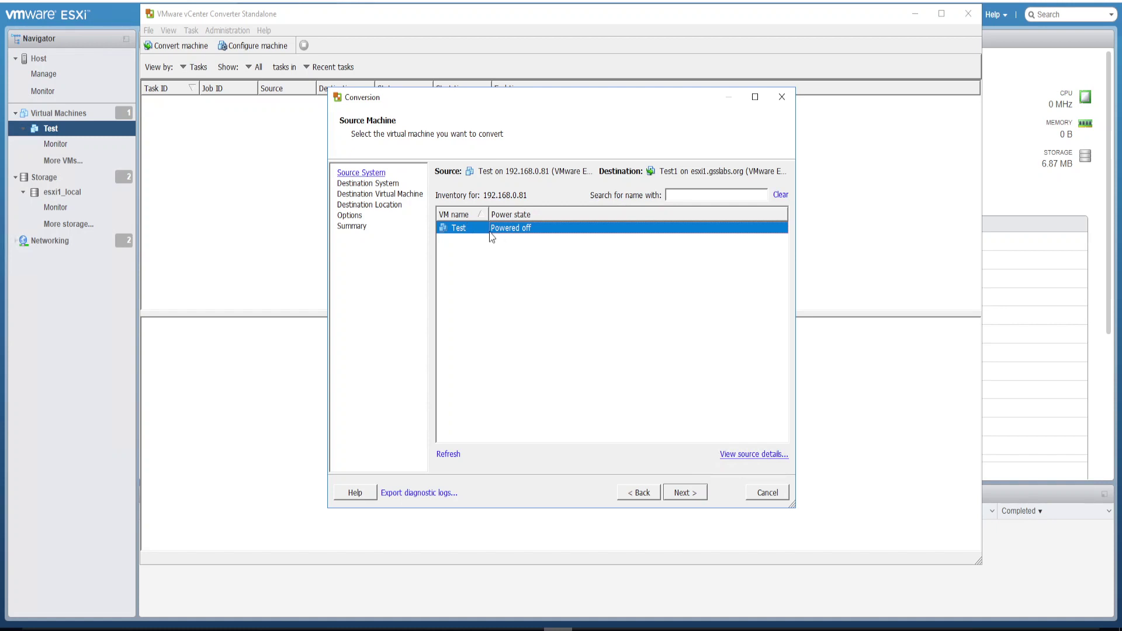
Choose Test as the source machine and accept the destination host details
left_click(683, 493)
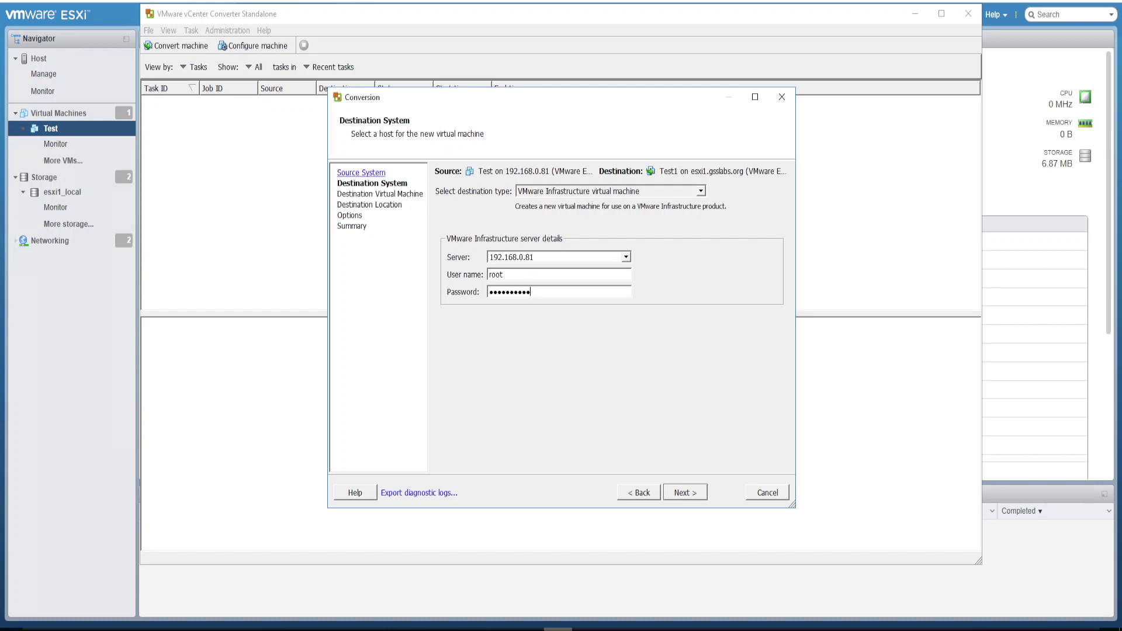
left_click(683, 494)
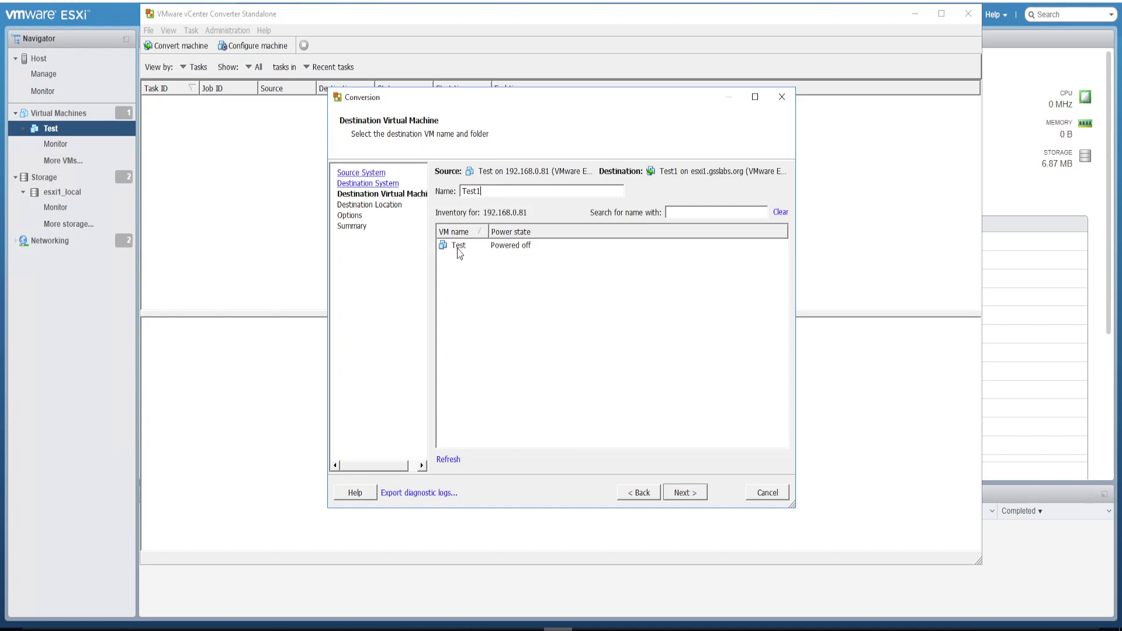
Keep the name Test1 and place it on esxi1.gsslabs.org, datastore 2TBDS_esxi1
left_click(685, 492)
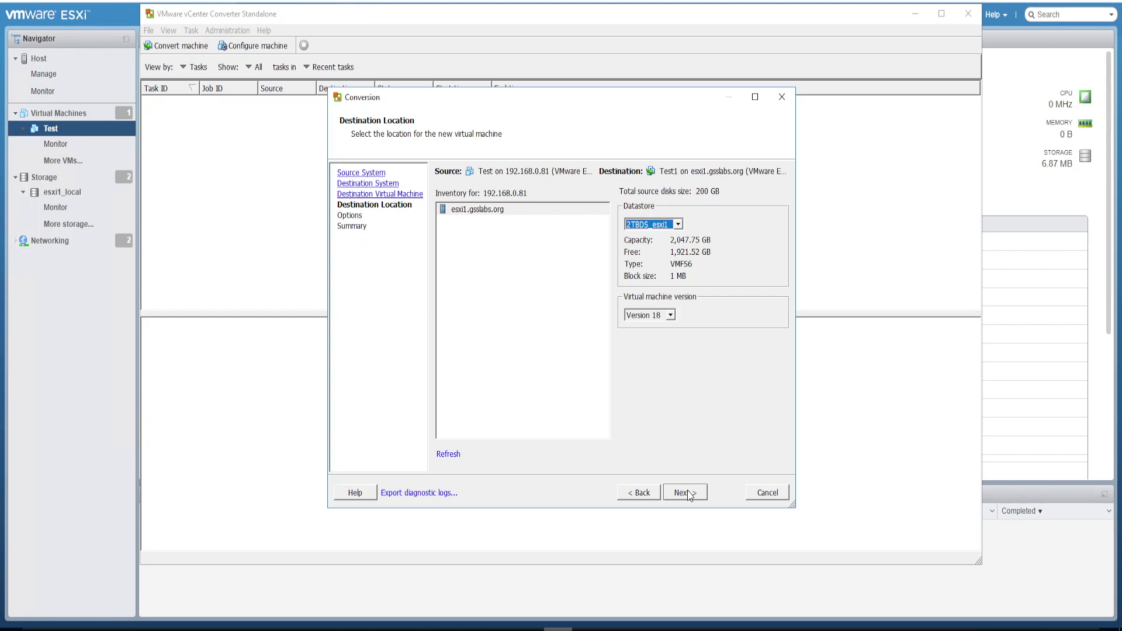
left_click(471, 212)
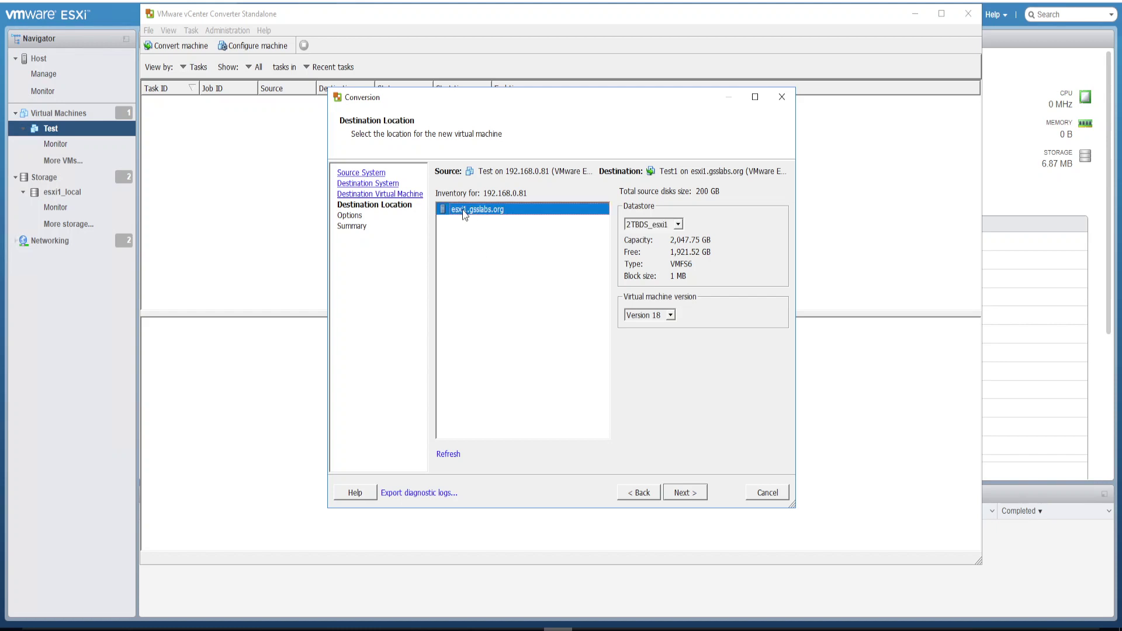
left_click(677, 226)
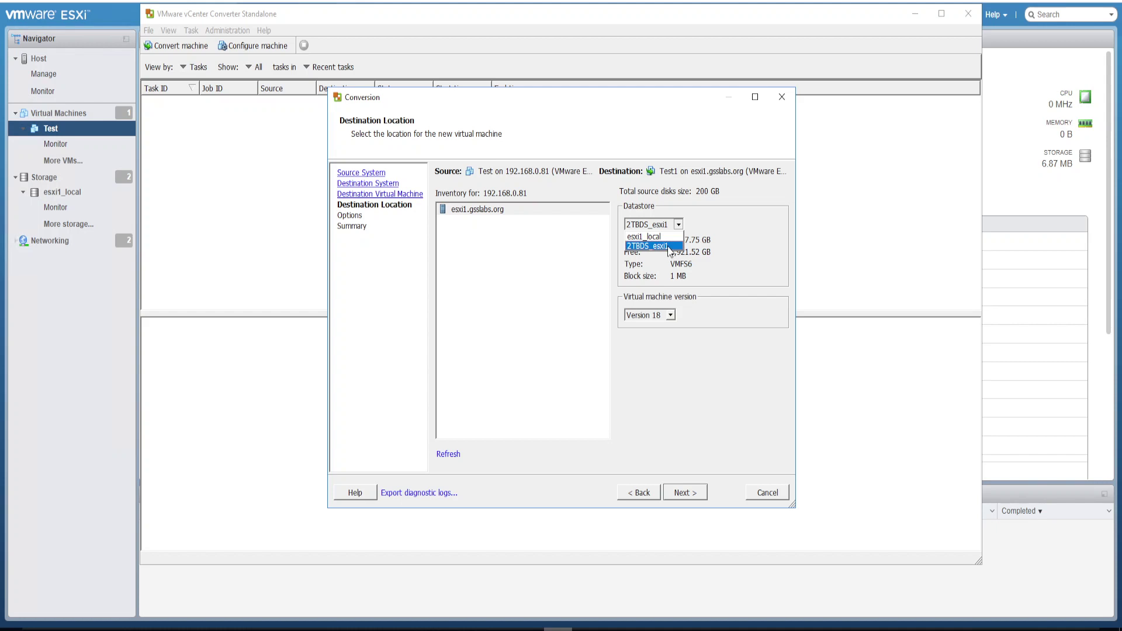
left_click(669, 246)
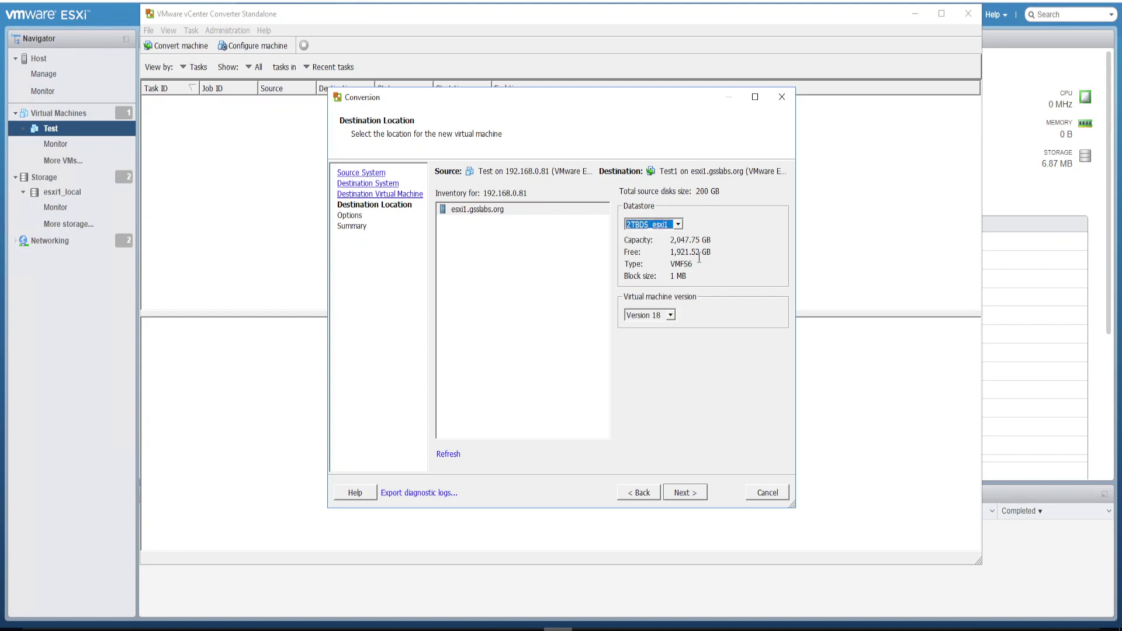
left_click(685, 493)
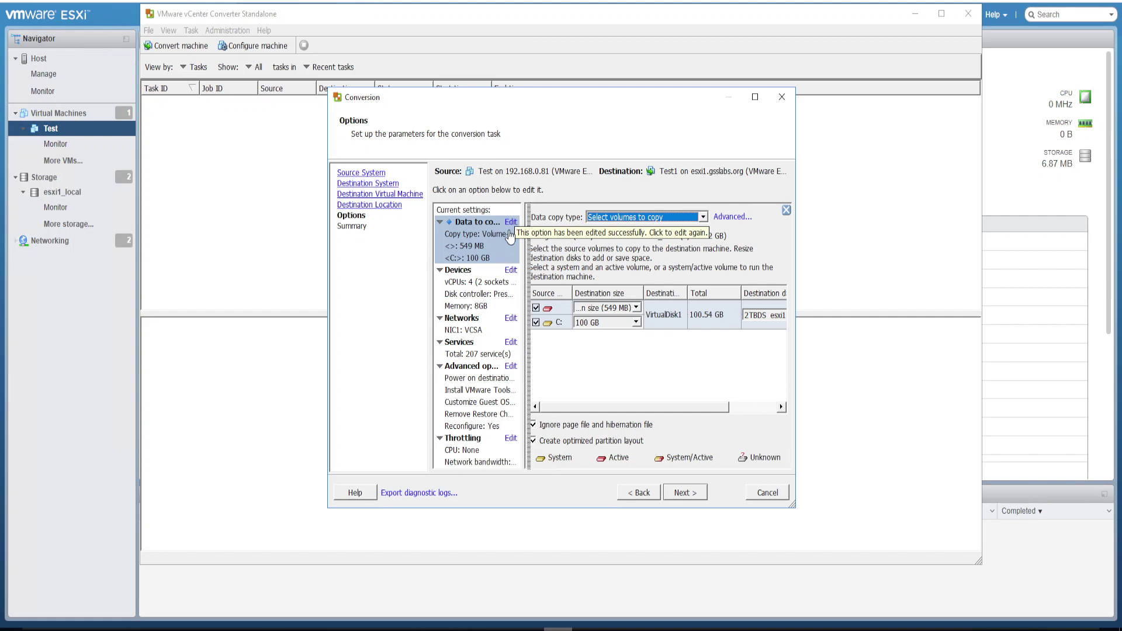
Give the C: volume a custom destination size of 100 GB and proceed to the summary
left_click(512, 223)
left_click(510, 224)
left_click(510, 227)
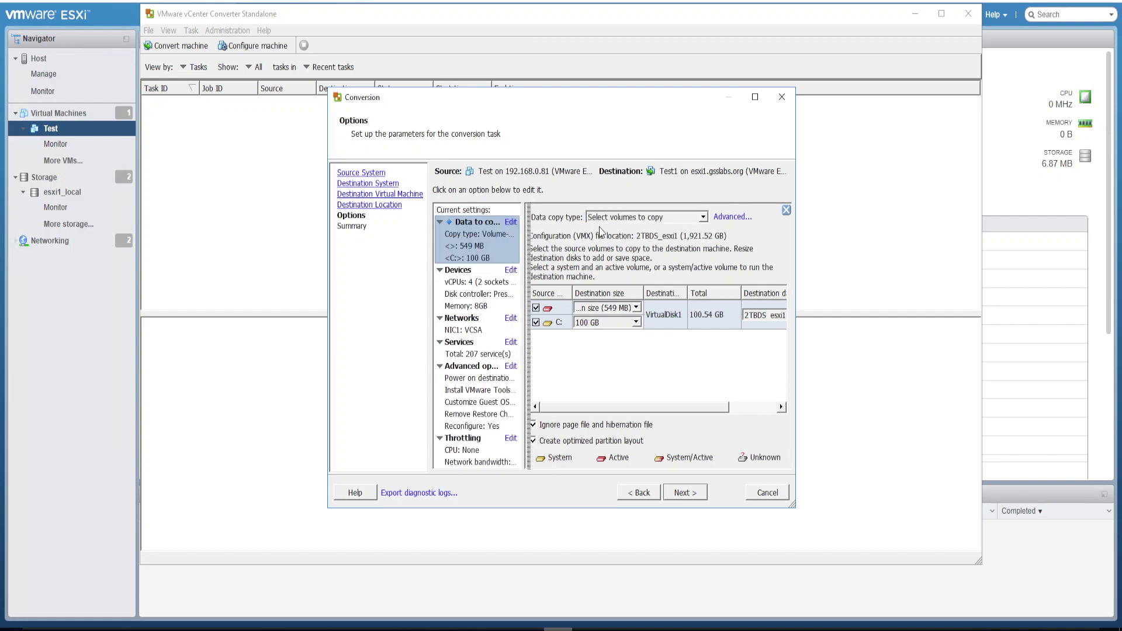
left_click(731, 217)
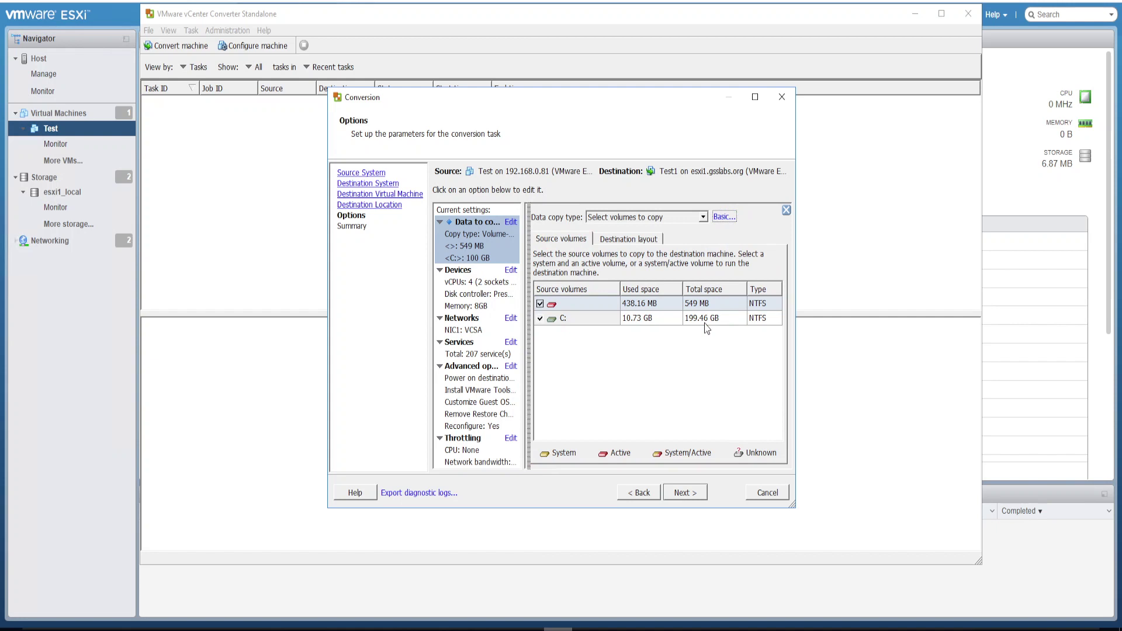
left_click(724, 217)
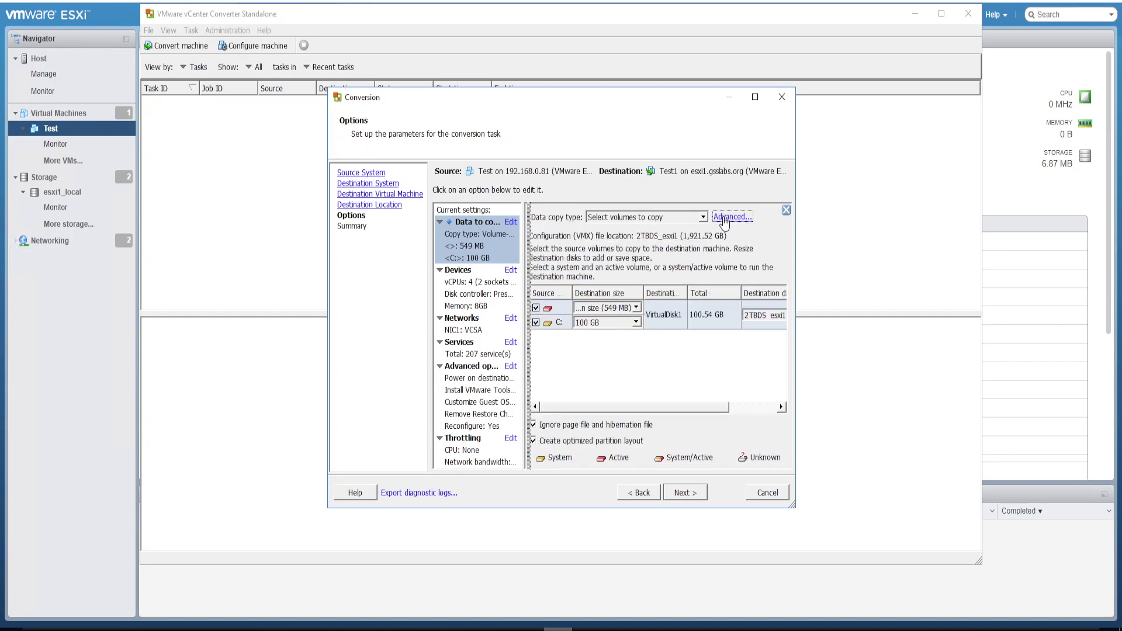
left_click(635, 322)
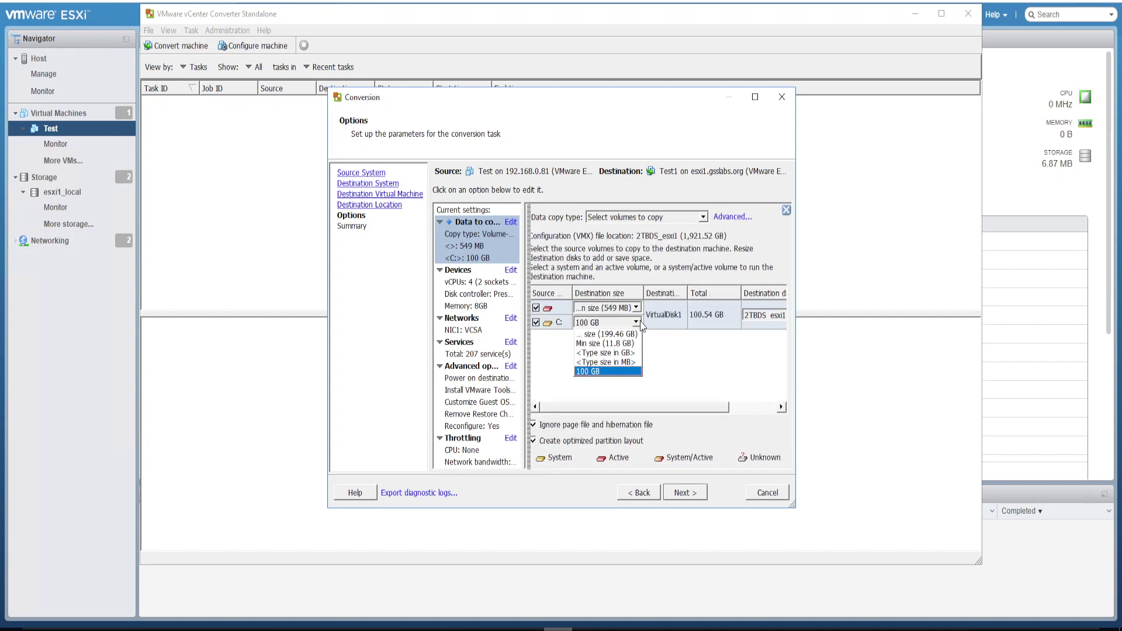
left_click(621, 353)
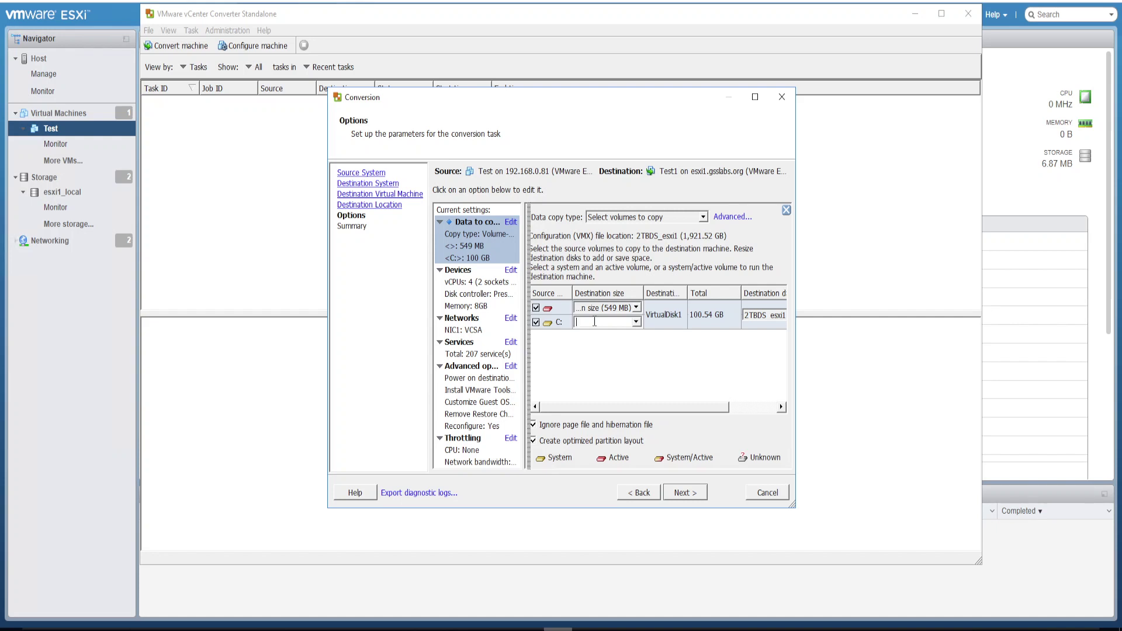
type("100")
left_click(610, 357)
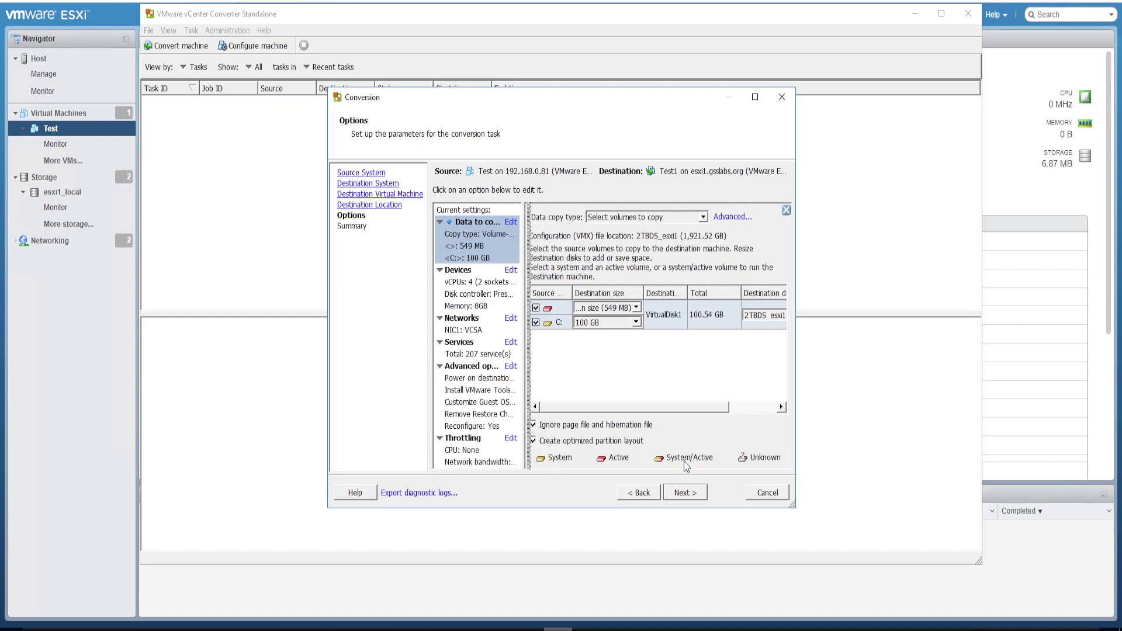
left_click(687, 497)
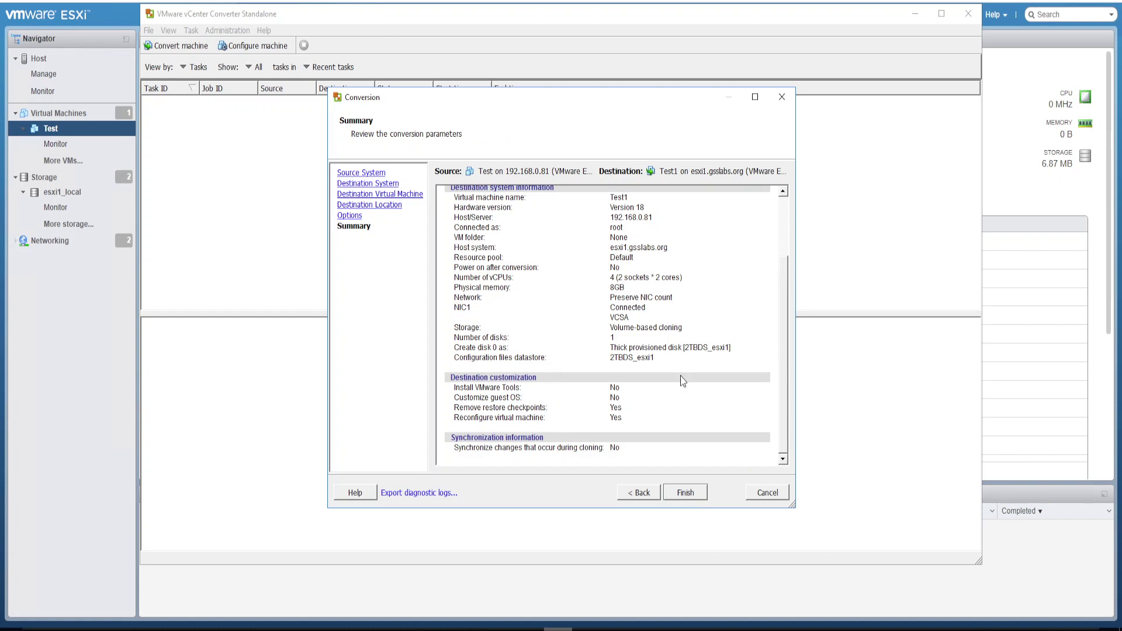
Review the summary, run the Test-to-Test1 conversion, and return to the host client once completed
scroll(675, 366, "up", 3)
scroll(676, 367, "down", 3)
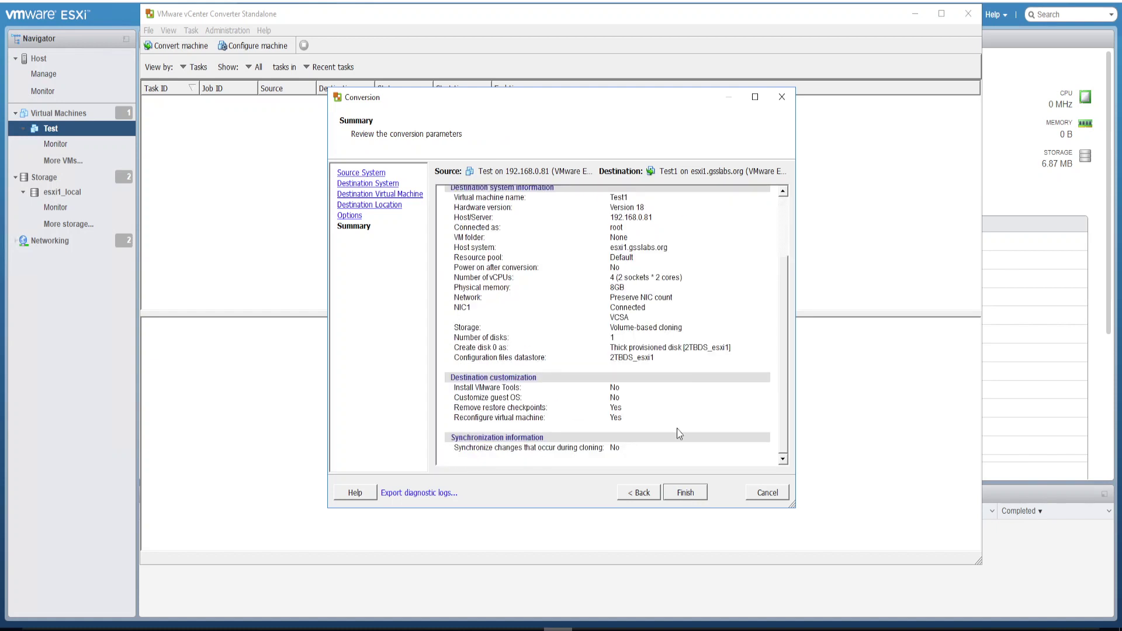
left_click(687, 492)
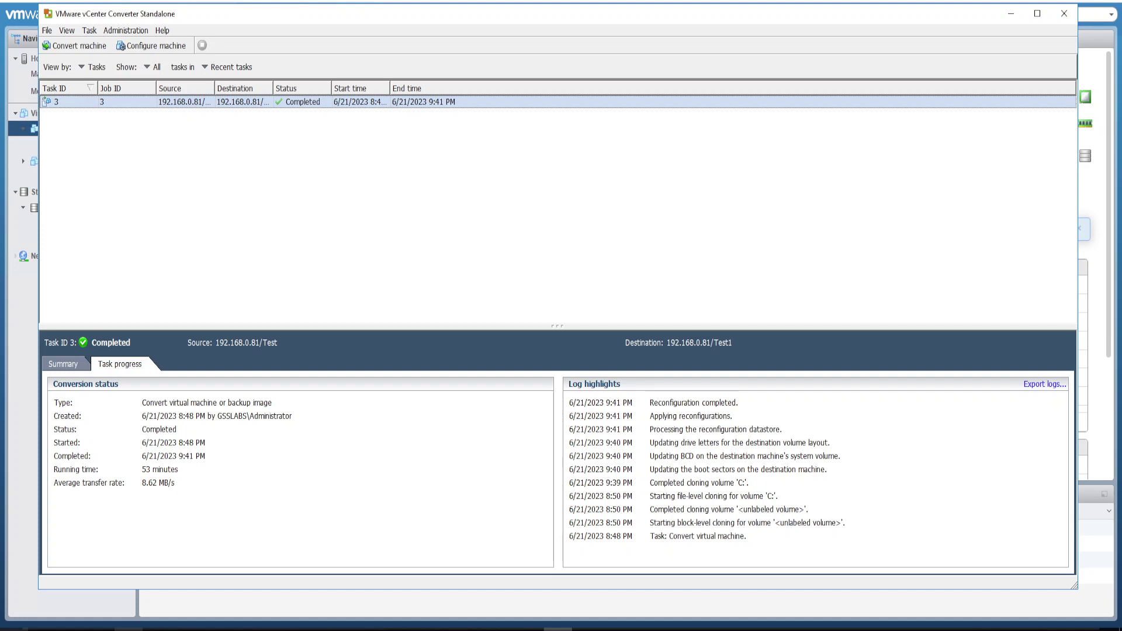
key("alt+Tab")
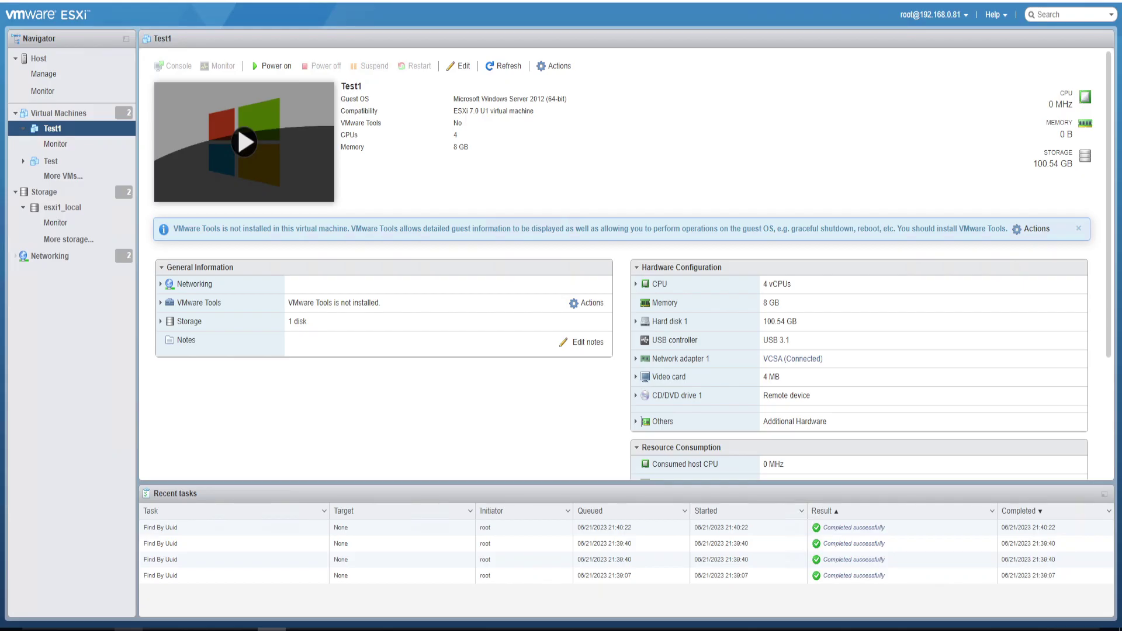
left_click(459, 68)
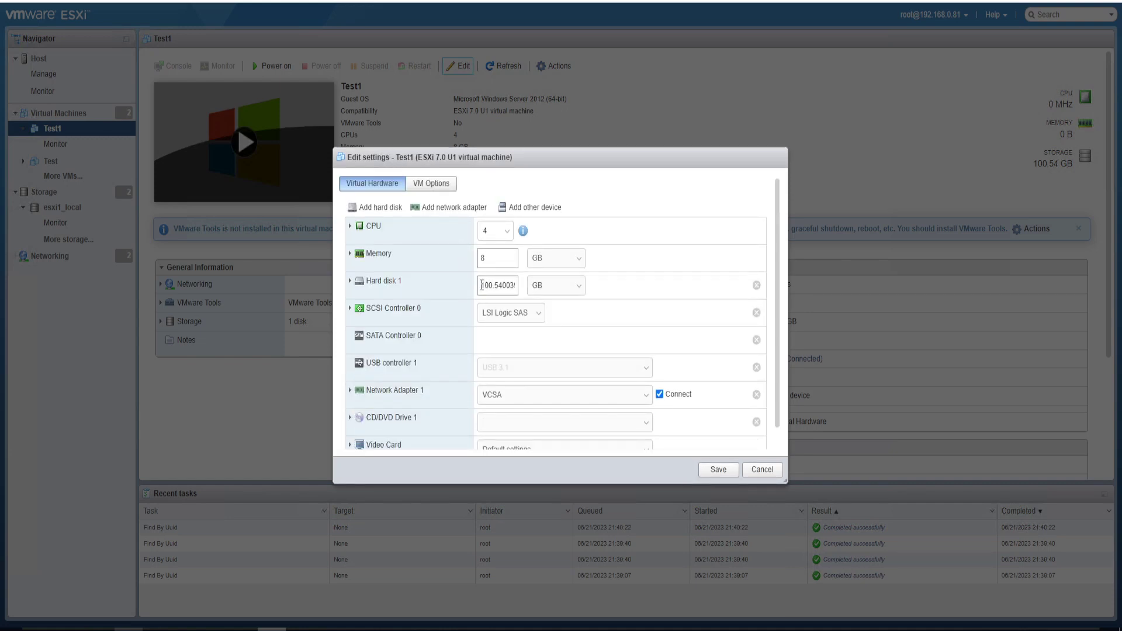
left_click_drag(480, 285, 522, 290)
key("Home")
left_click(763, 469)
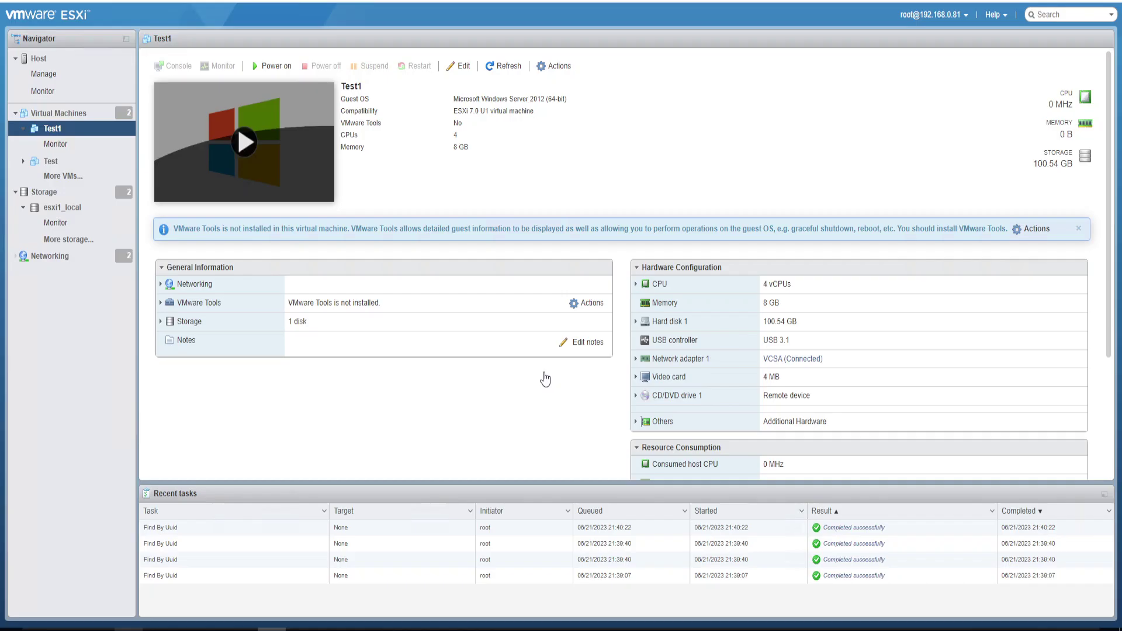
Power on Test1 and sign in to Windows as Administrator via Ctrl-Alt-Delete
left_click(250, 149)
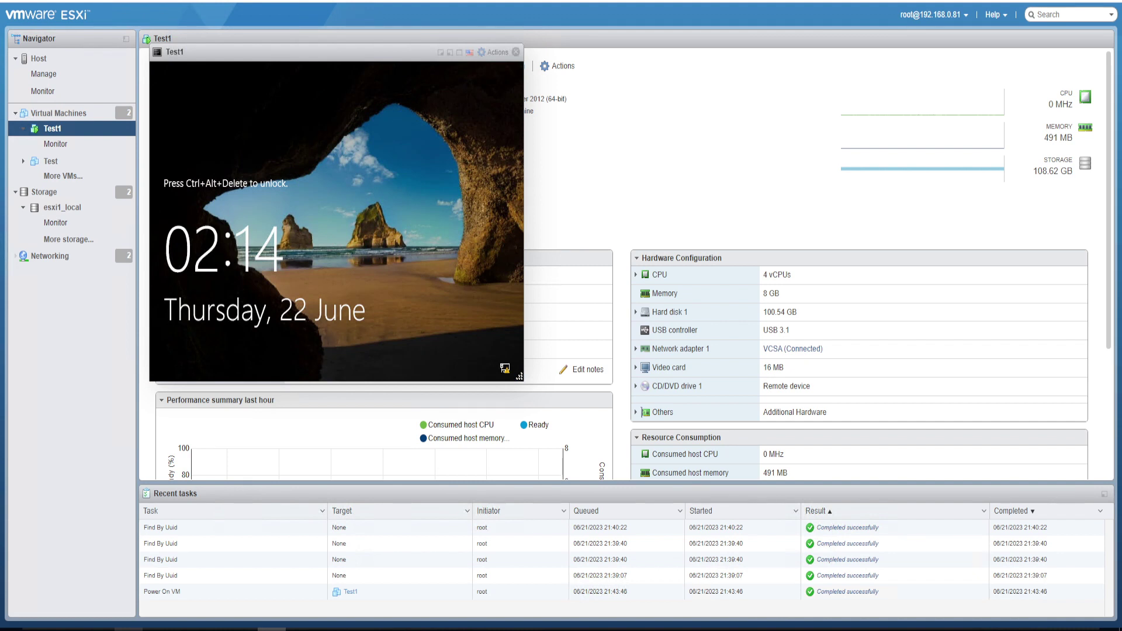
left_click(496, 55)
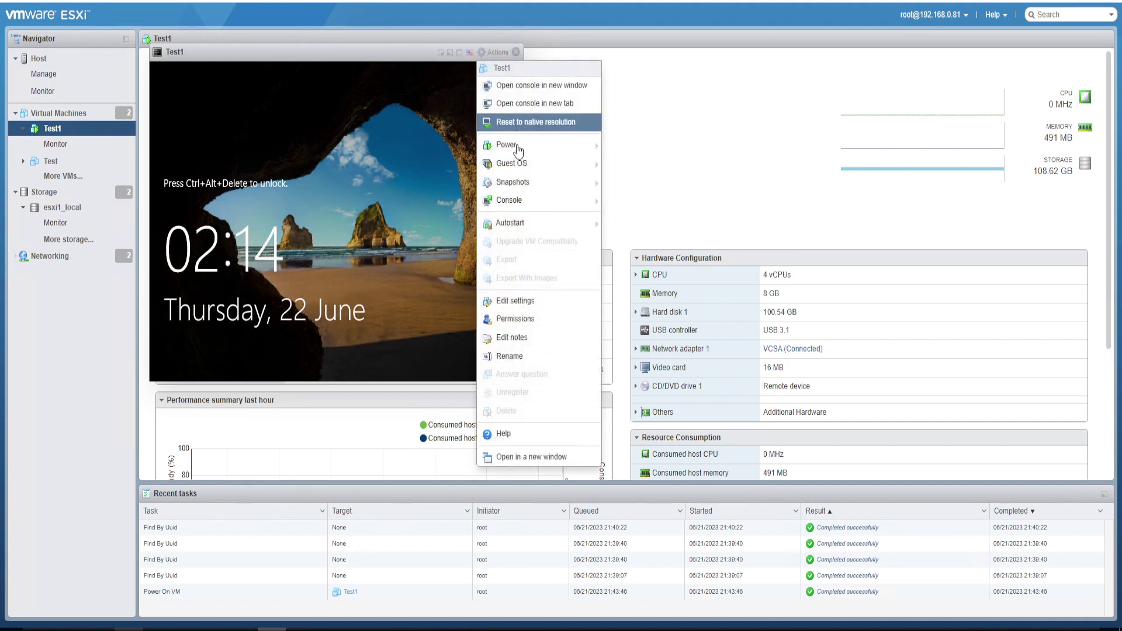
mouse_move(520, 173)
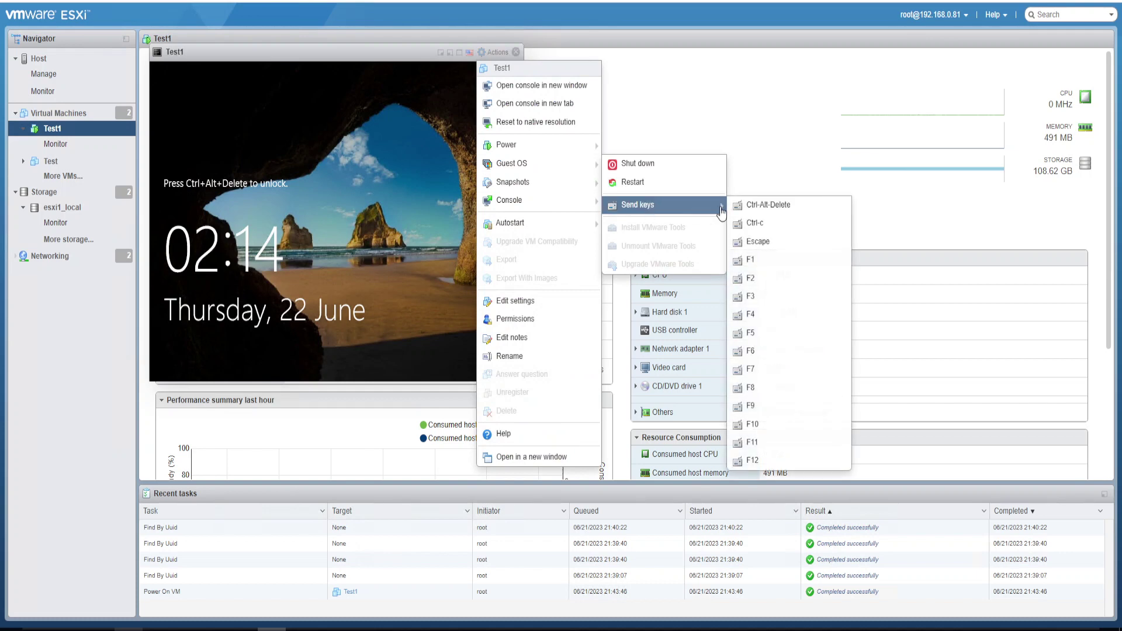
left_click(767, 204)
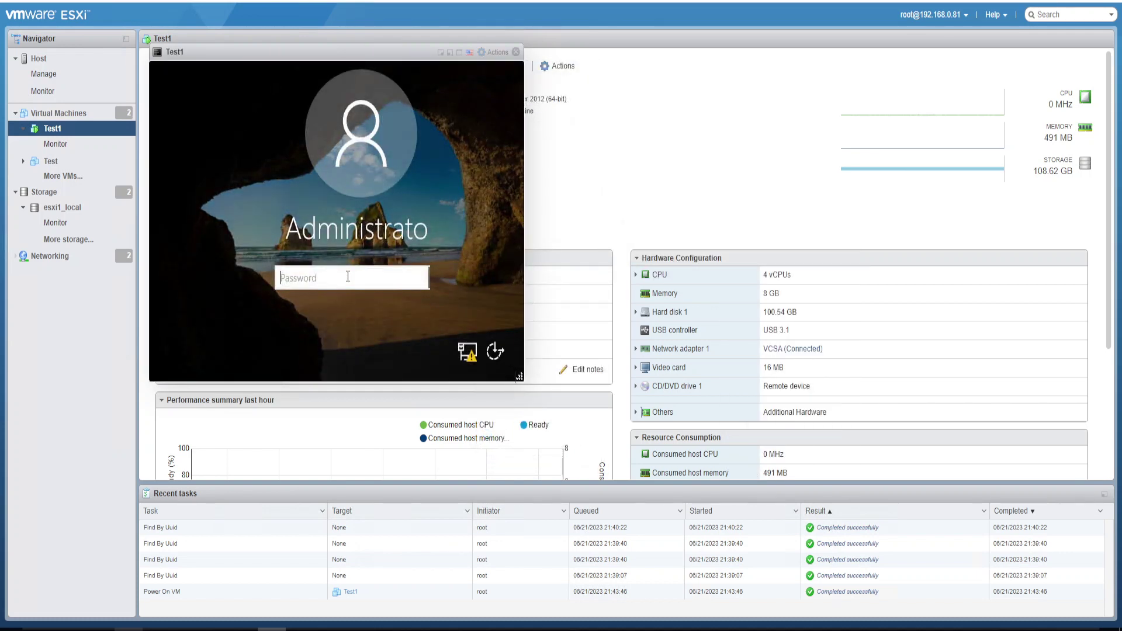
type("P@ssw0rd12")
key("Return")
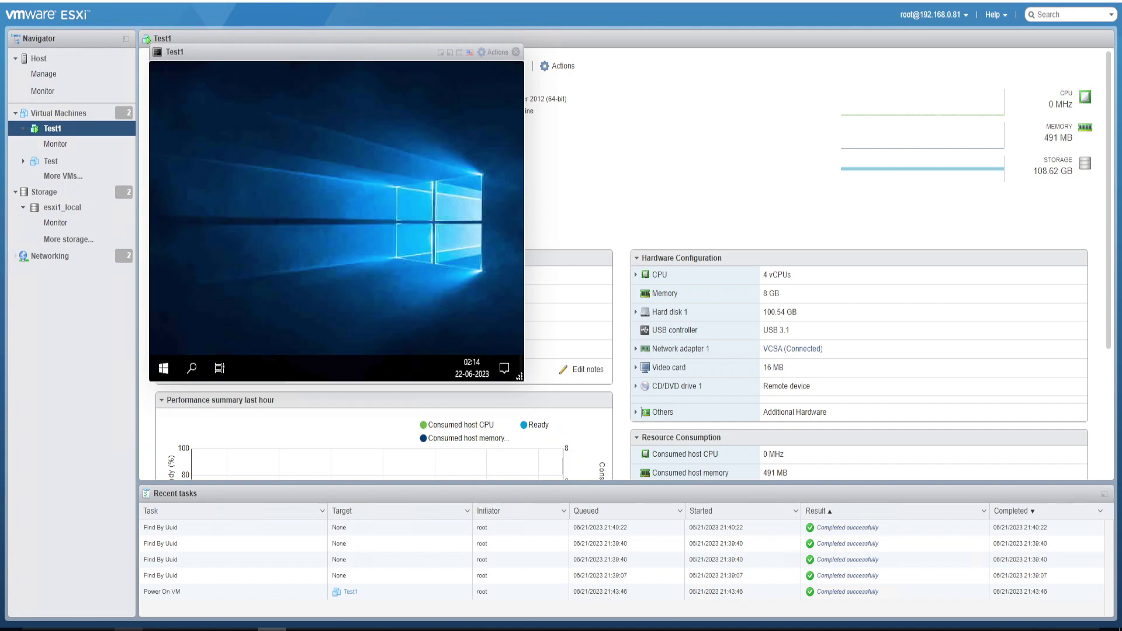
Open Disk Management in Test1's guest and maximize it to show the 100 GB C: partition
right_click(164, 369)
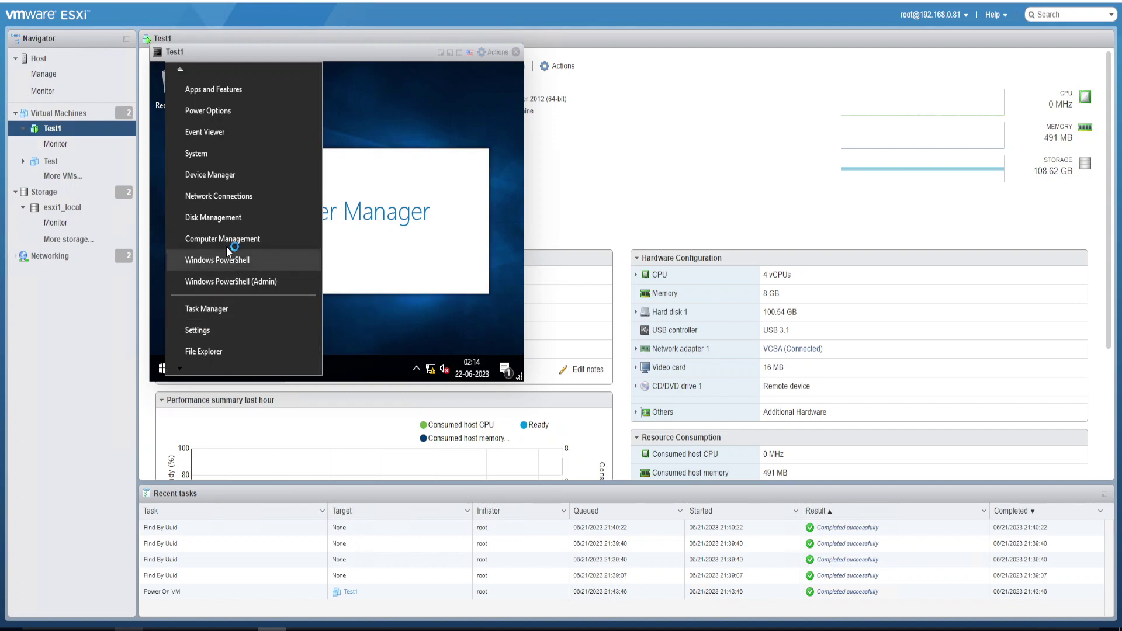
left_click(273, 253)
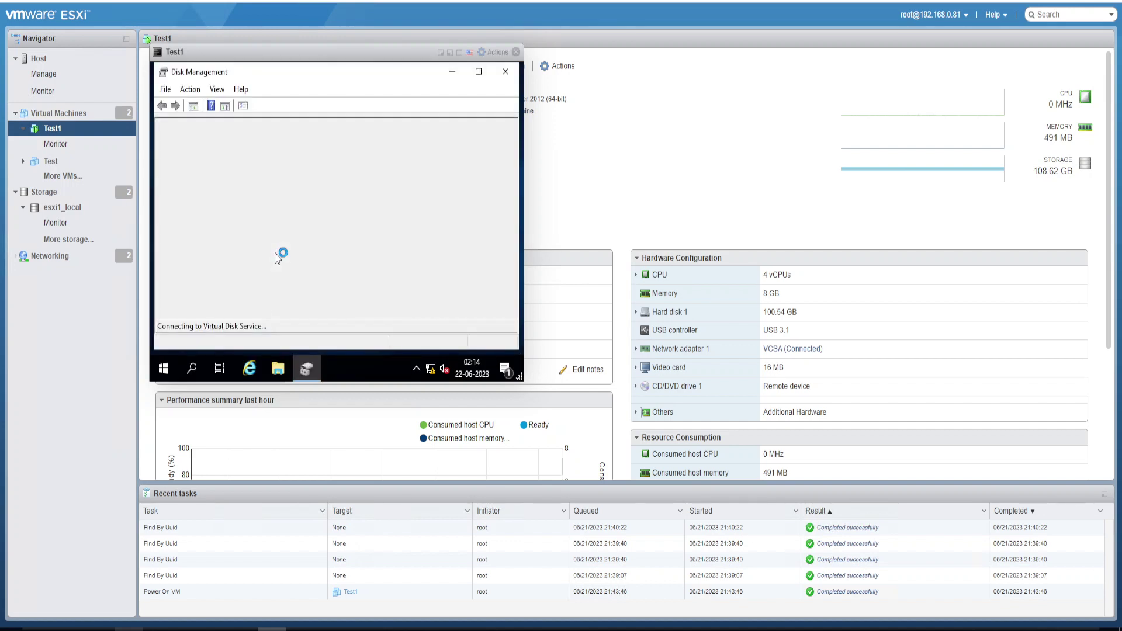
left_click(478, 71)
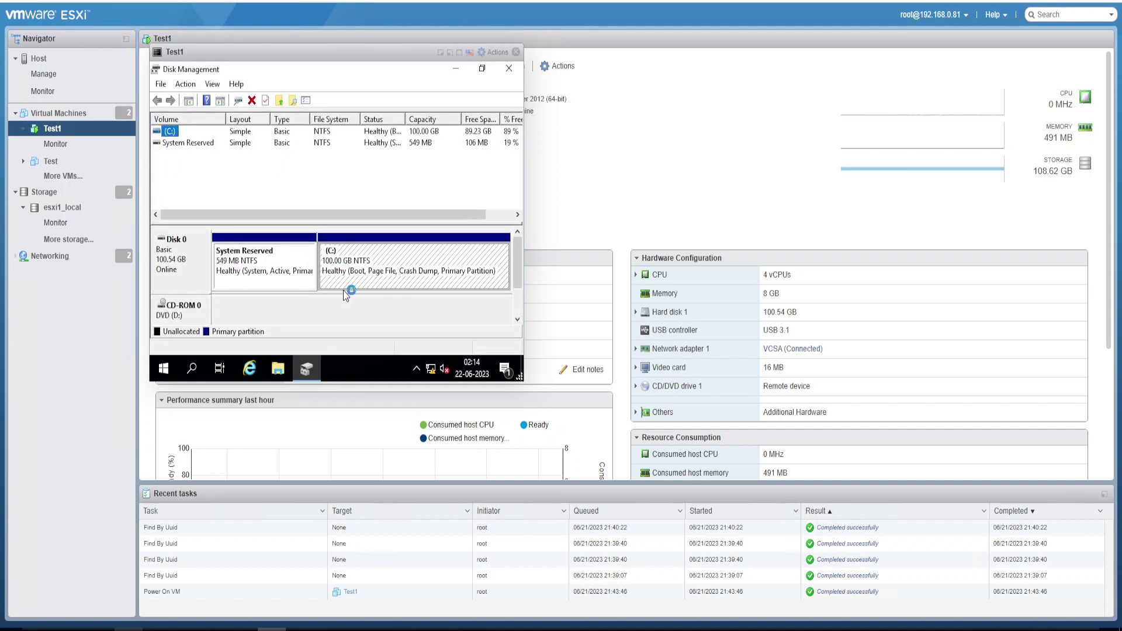